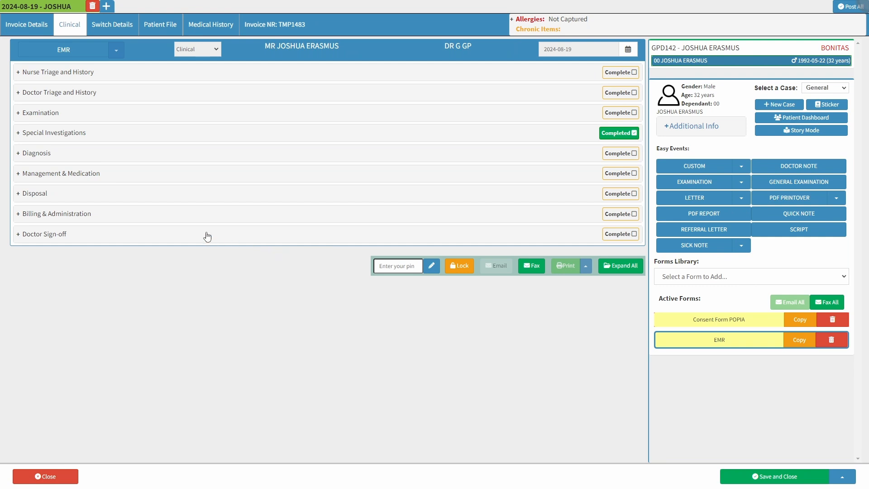
# Open the Billing & Administration section and add consultation 7061 for minor severity or follow-up with clinical intervention
pyautogui.click(107, 218)
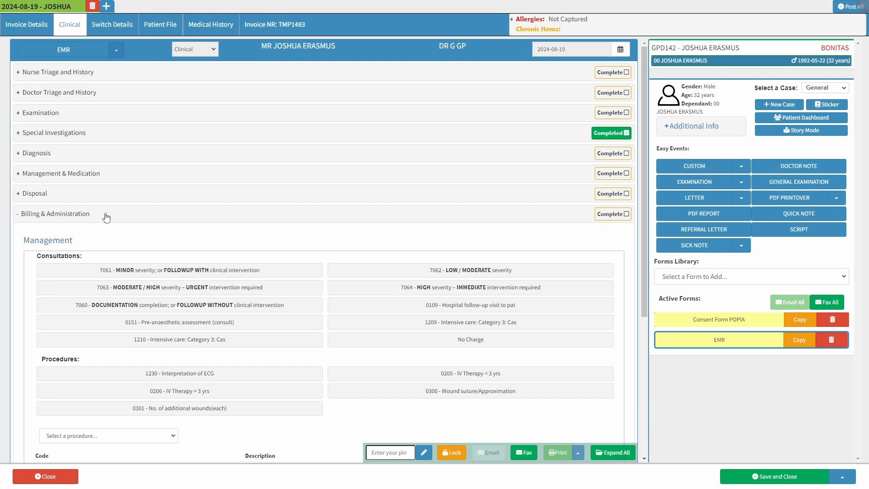
pyautogui.click(88, 257)
pyautogui.click(142, 272)
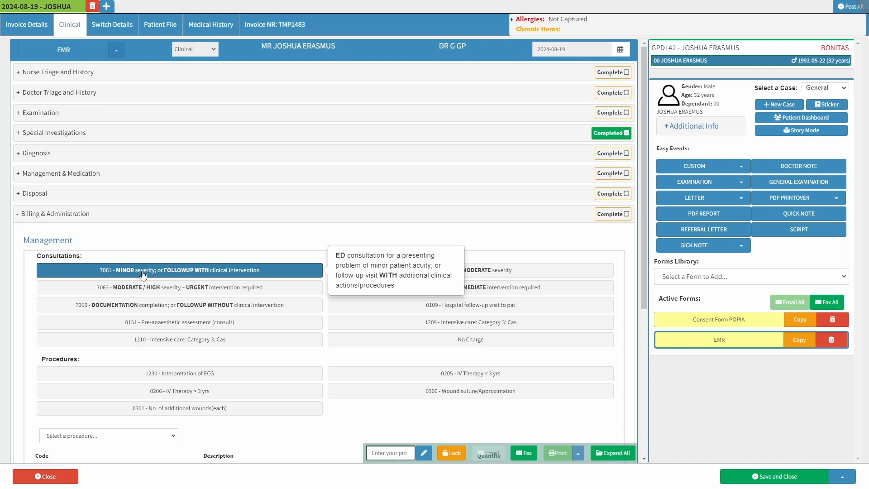
pyautogui.scroll(-2, 143, 274)
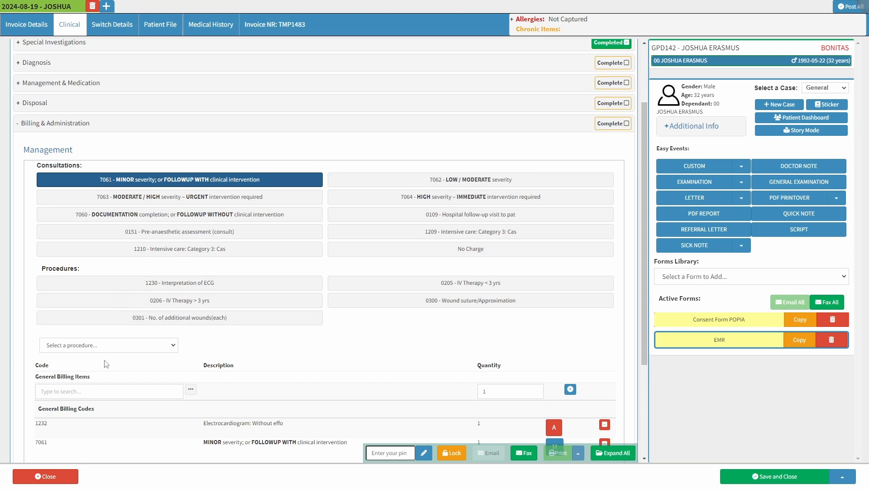
pyautogui.click(56, 441)
# Replace consultation 7061 with No Charge and return from the Quick Note form to the EMR's billing codes
pyautogui.click(166, 183)
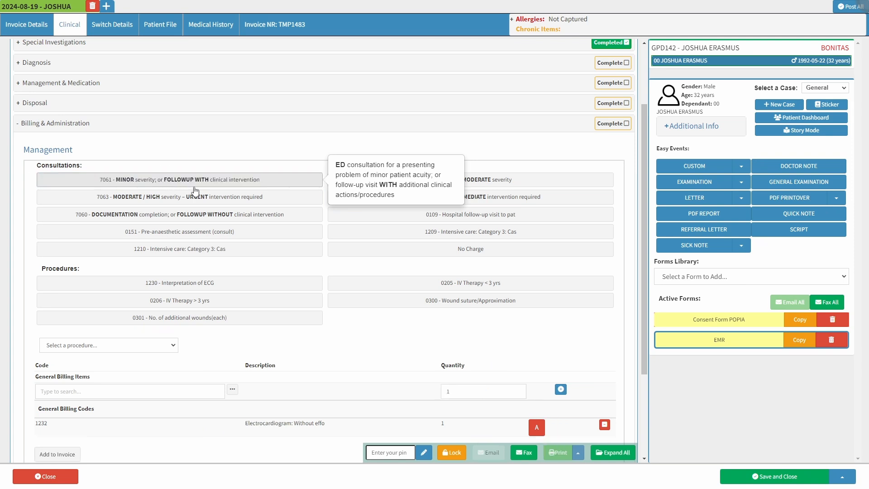
pyautogui.click(478, 256)
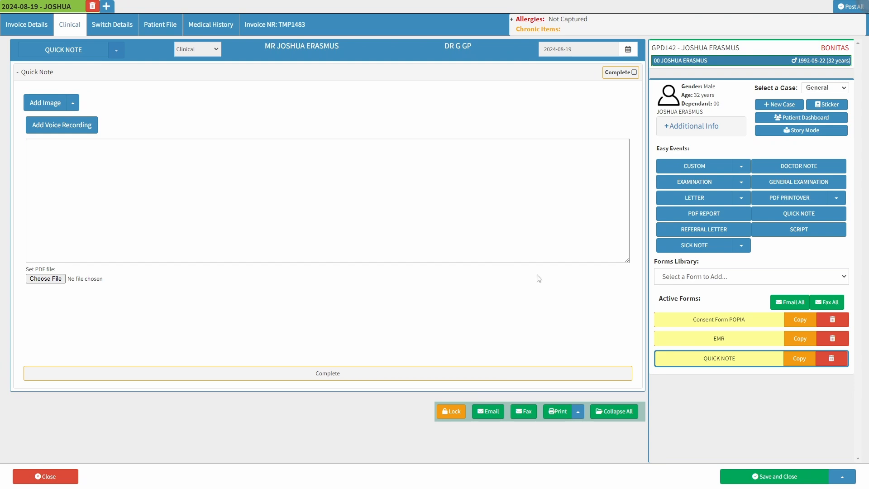
pyautogui.click(743, 358)
pyautogui.click(743, 344)
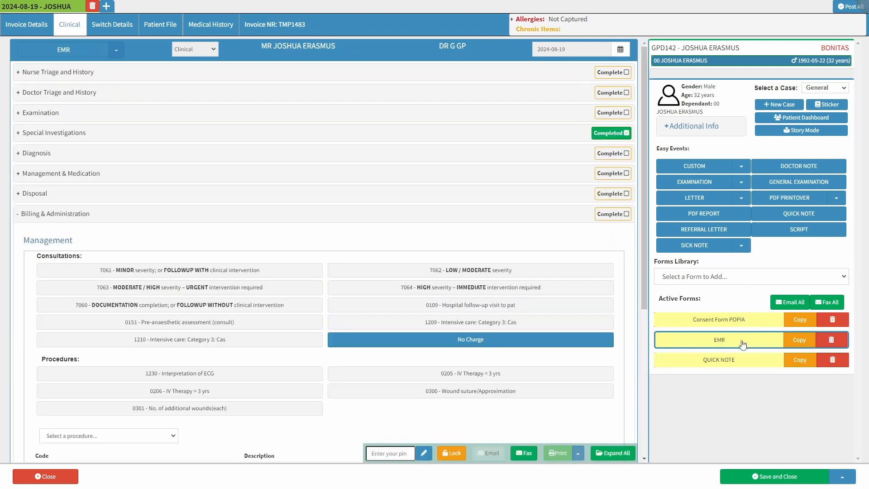
pyautogui.scroll(-3, 394, 287)
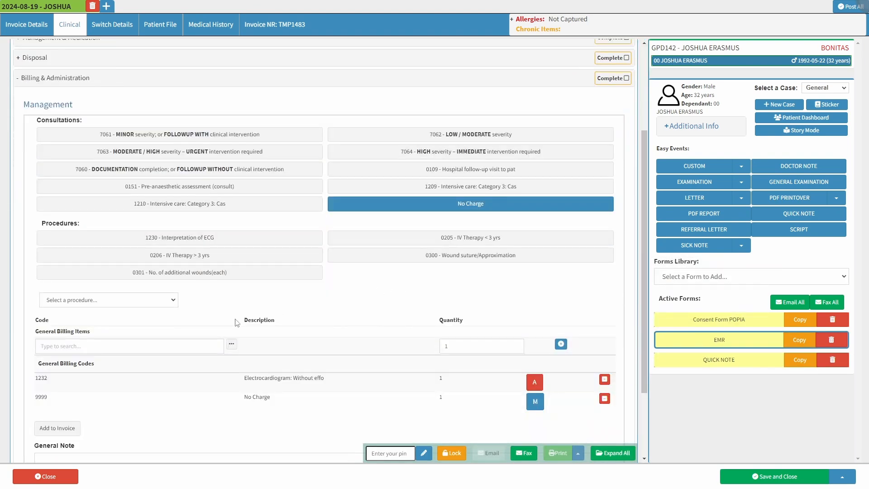
pyautogui.click(51, 397)
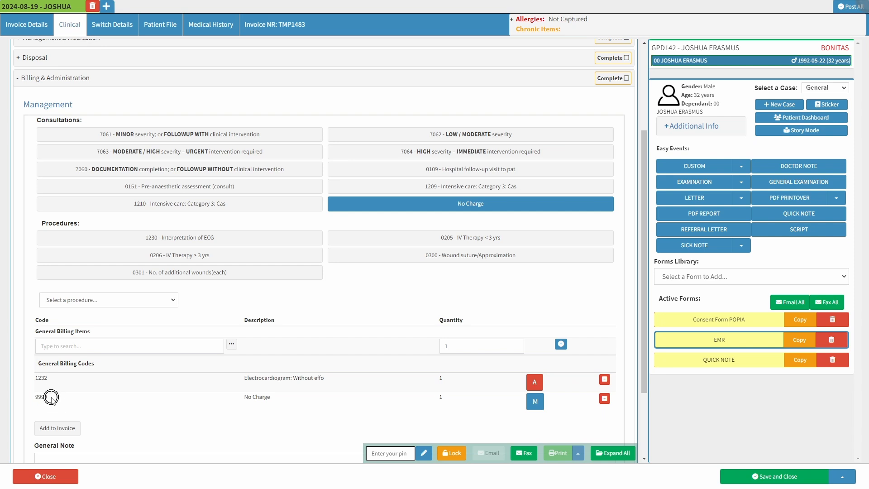
# Add the 1230 Interpretation of ECG and Lumbar Puncture procedures to the general billing codes
pyautogui.click(101, 240)
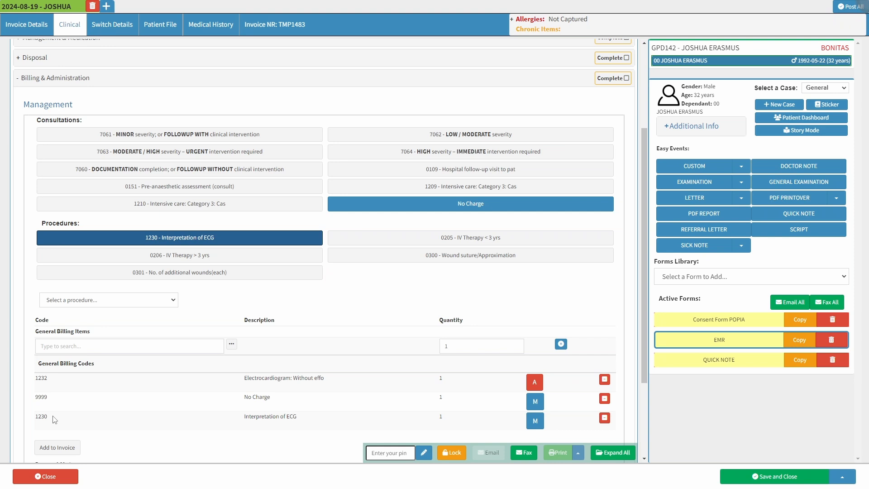
pyautogui.click(90, 301)
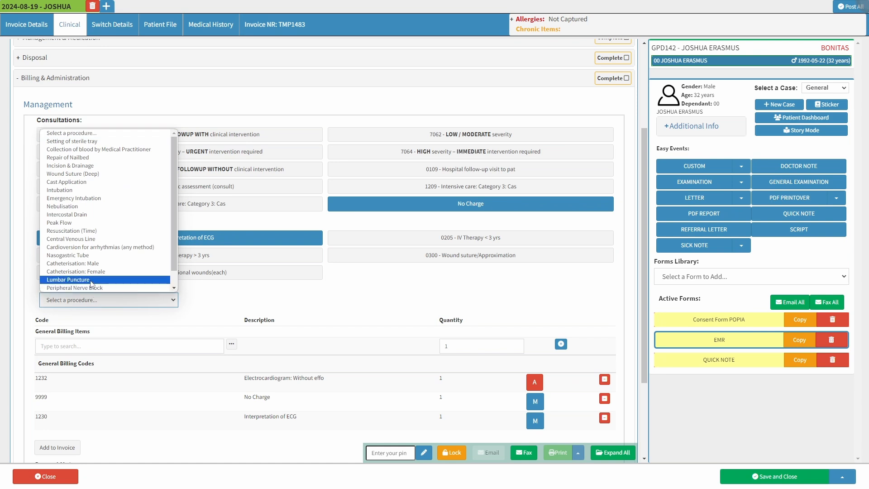
pyautogui.click(90, 280)
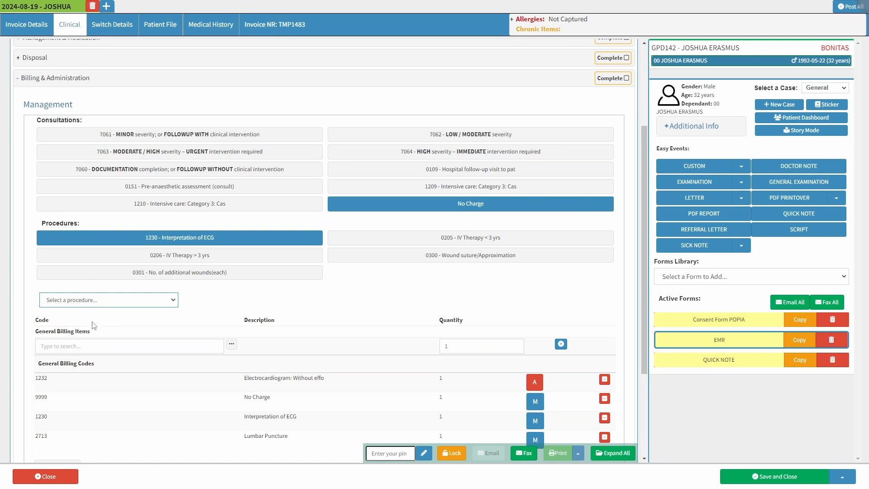
pyautogui.click(60, 438)
# Add procedure 0205 IV Therapy < 3 yrs and confirm that the doctor inserted the patient's cannula
pyautogui.click(436, 246)
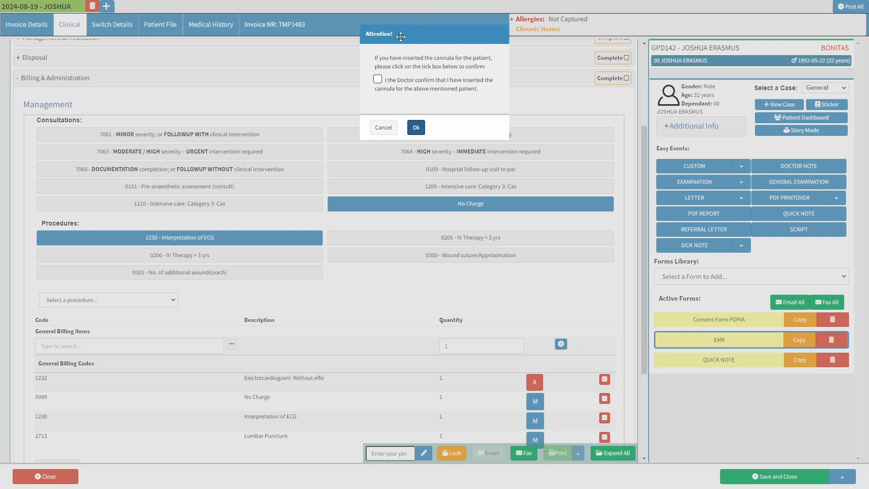
pyautogui.click(378, 80)
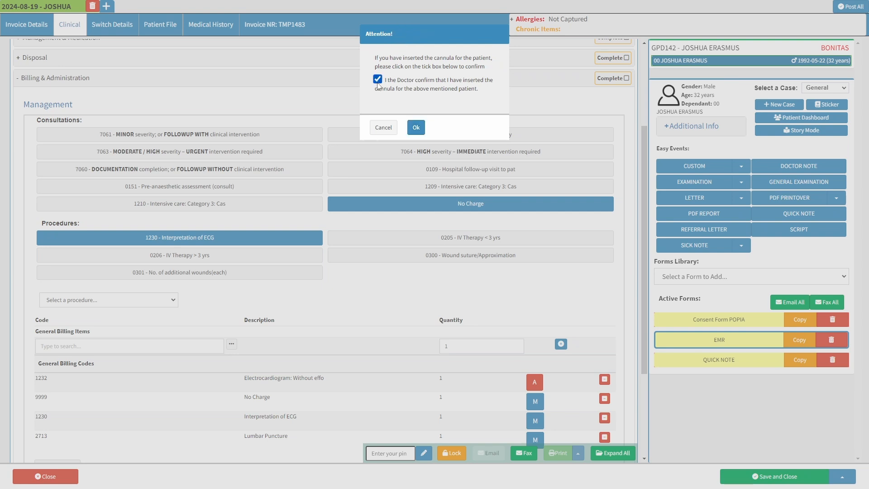
pyautogui.click(416, 130)
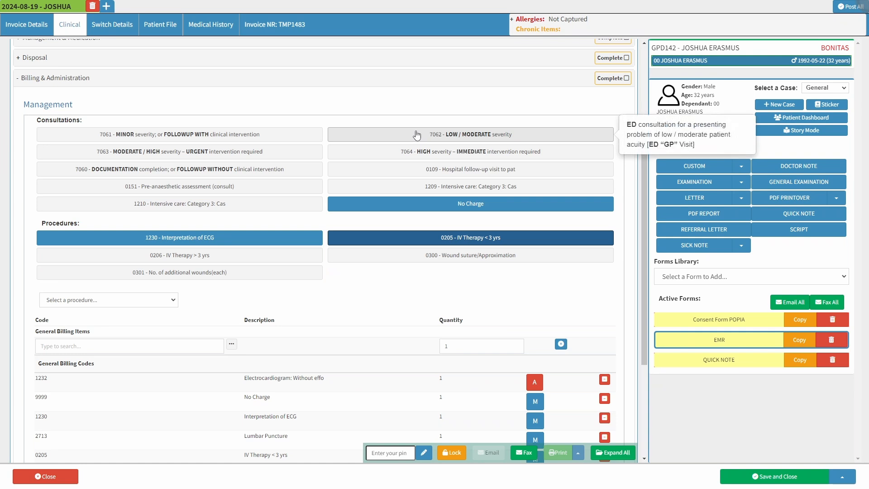
# Pick code 0067 Microsurgery of the larynx in the procedure search and add it to the general billing codes
pyautogui.click(99, 335)
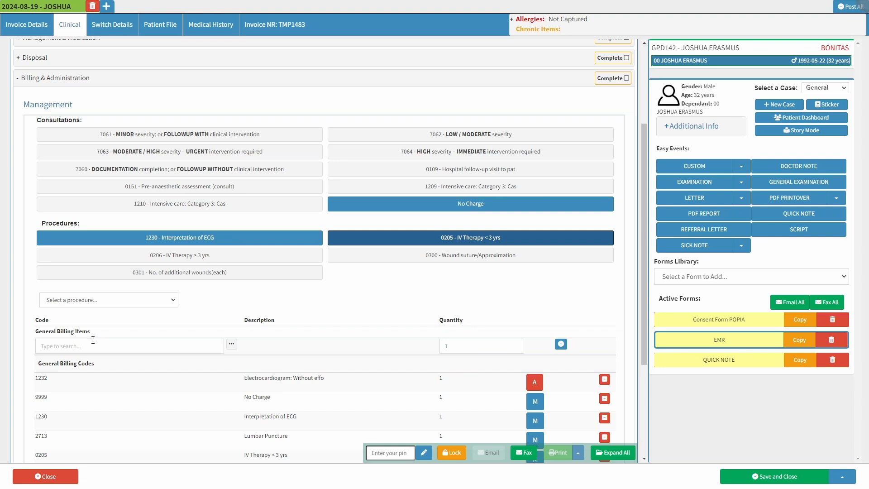
pyautogui.click(87, 345)
pyautogui.click(231, 345)
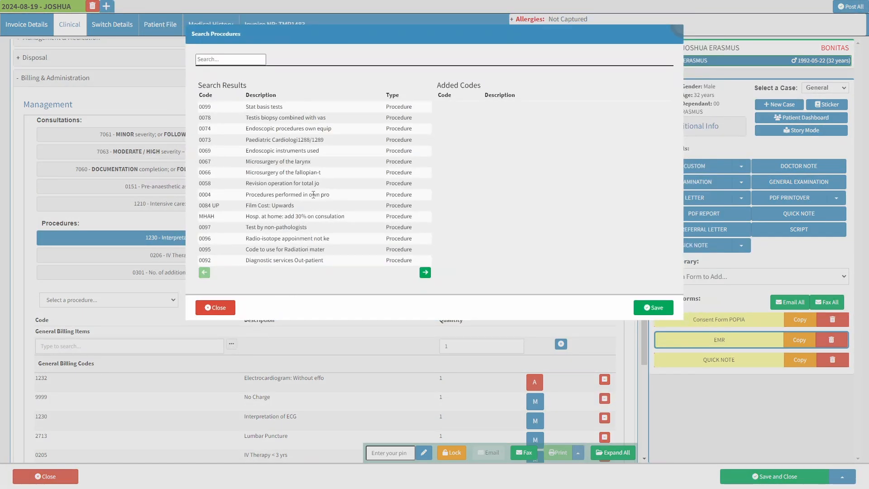
pyautogui.click(309, 163)
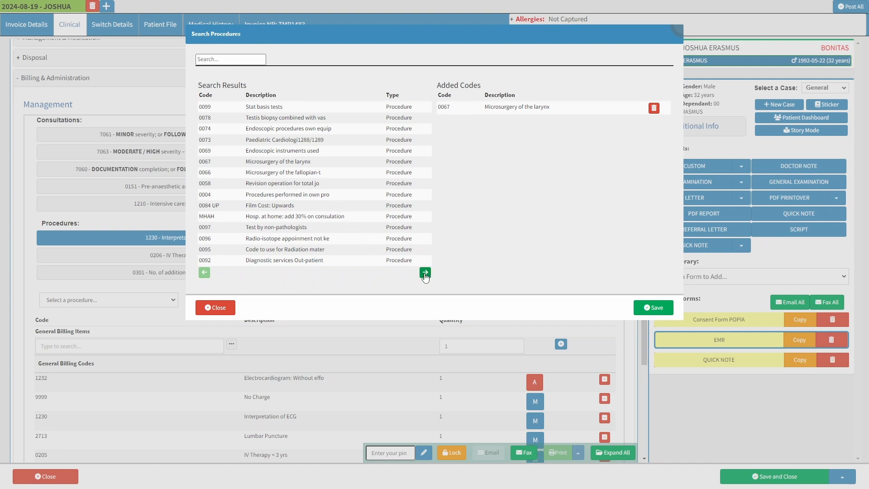
pyautogui.click(652, 309)
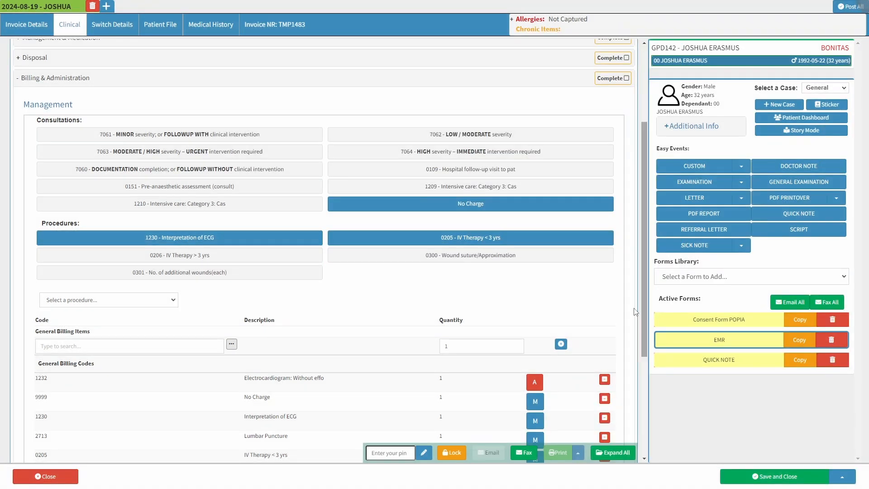
pyautogui.click(457, 347)
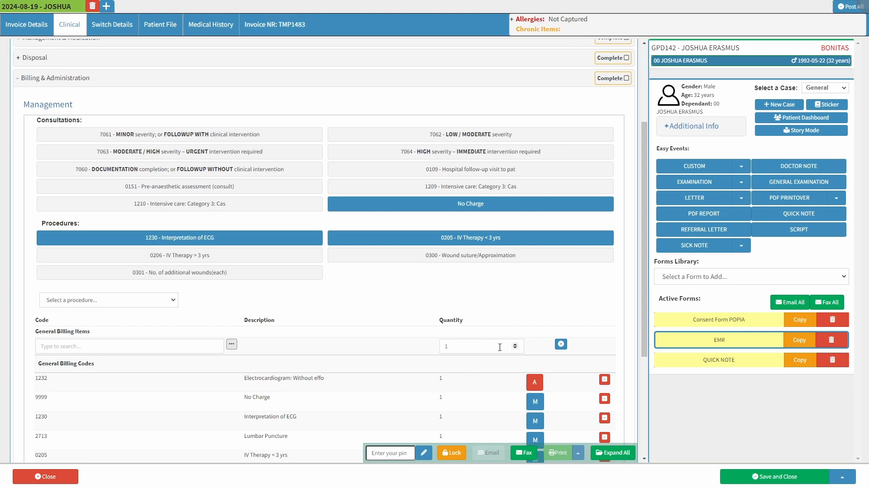
pyautogui.click(561, 345)
# Remove the 9999 No Charge entry from the general billing codes
pyautogui.scroll(-2, 414, 344)
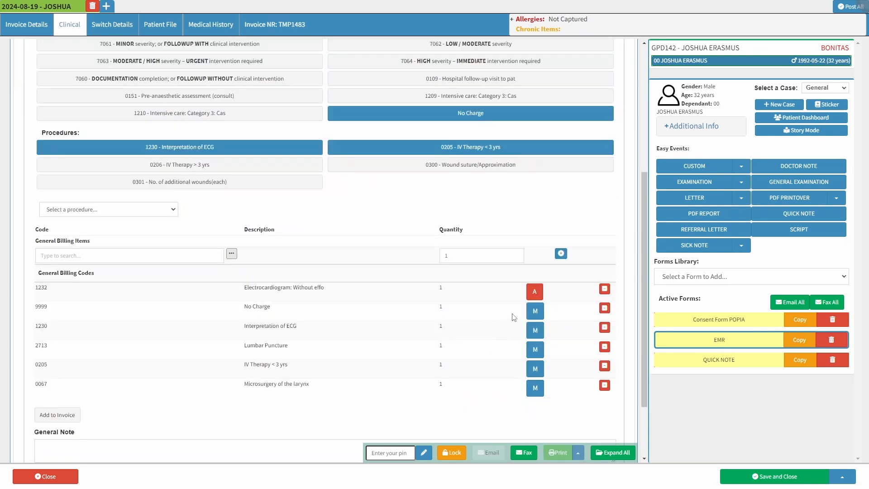
pyautogui.click(541, 294)
pyautogui.click(541, 313)
pyautogui.click(604, 311)
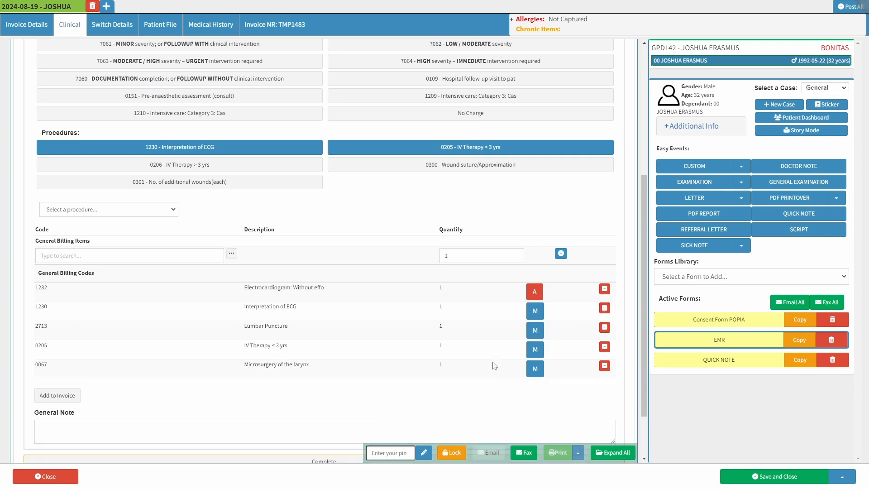
# Add the listed billing codes to the invoice, accept the confirmation, and open the invoice details
pyautogui.click(68, 427)
pyautogui.click(68, 398)
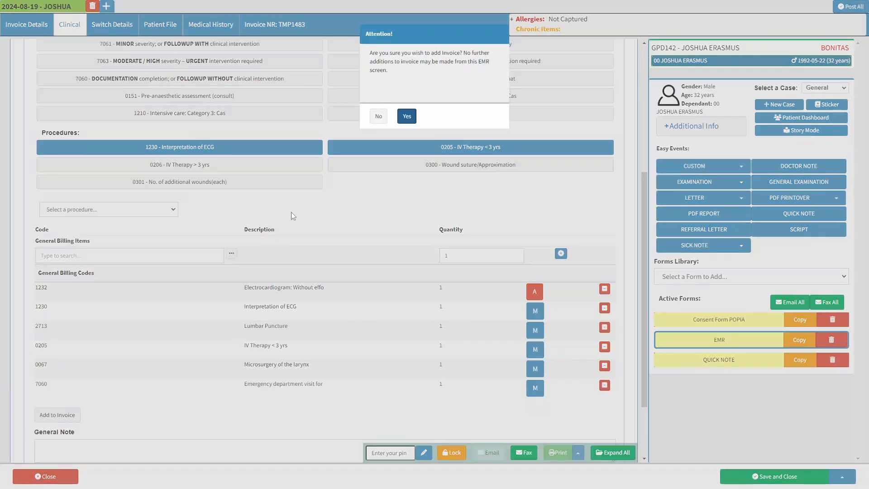
pyautogui.click(407, 116)
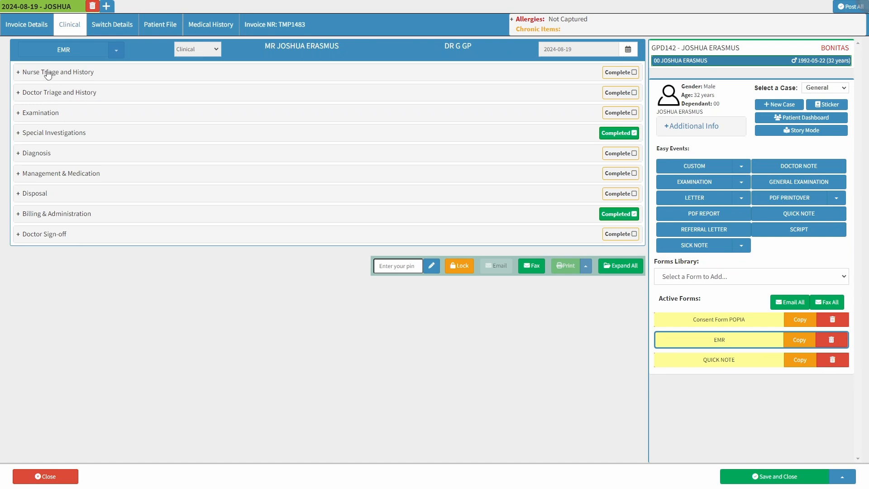
pyautogui.click(31, 36)
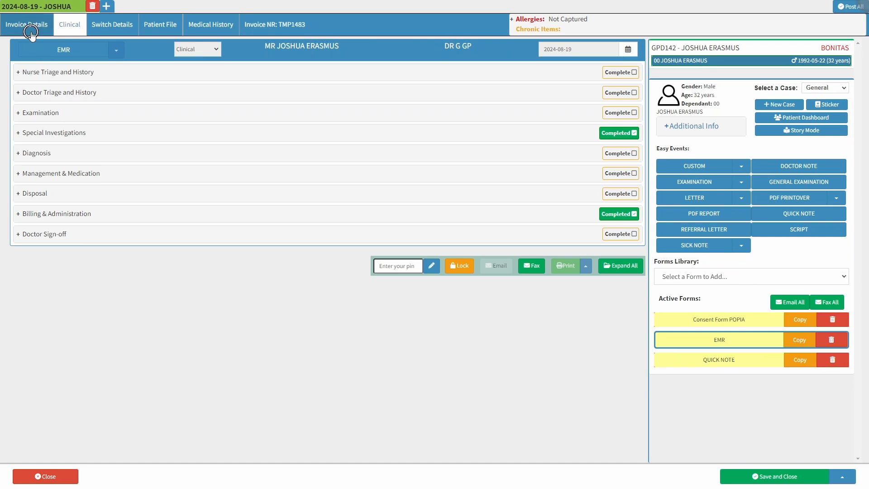